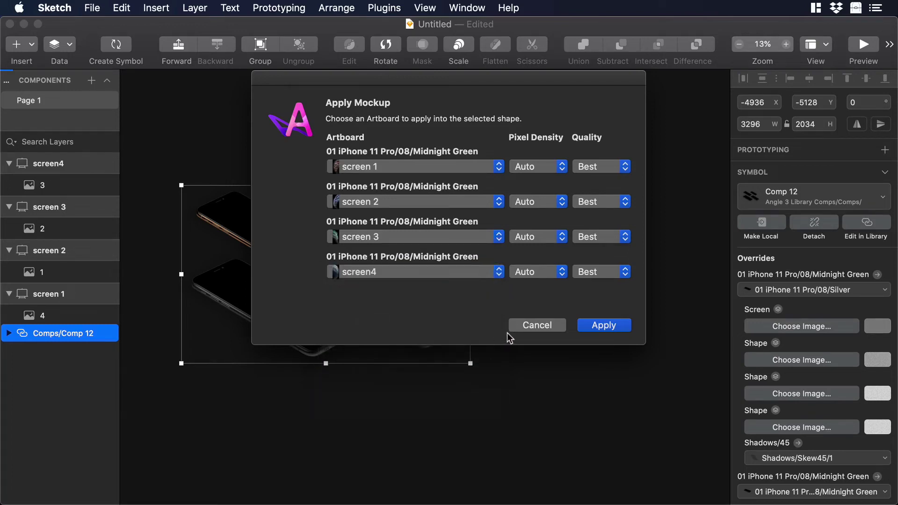
# - Apply the four chosen screen artboards to the Comp 12 mockup's phone screens
pyautogui.click(606, 328)
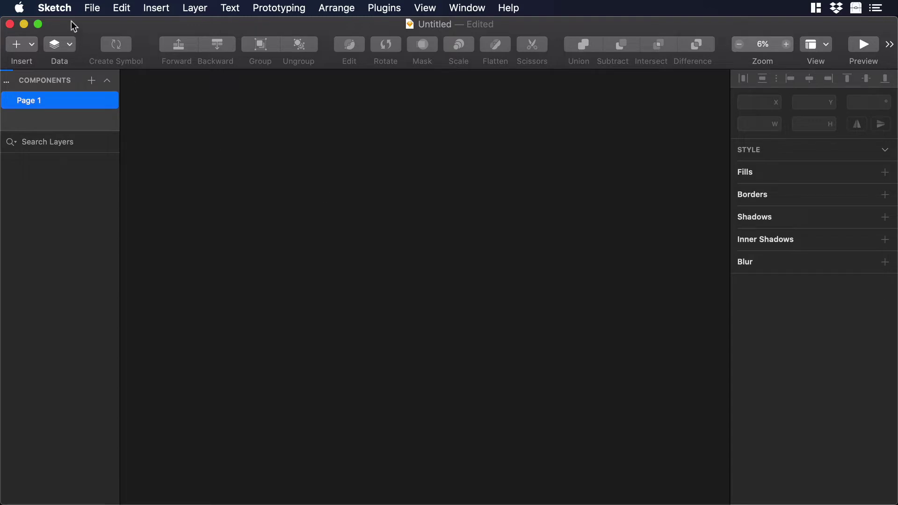
# - Add Angle 3 Library Comps.sketch as a local library in Sketch's Libraries preferences
pyautogui.click(60, 7)
pyautogui.click(76, 44)
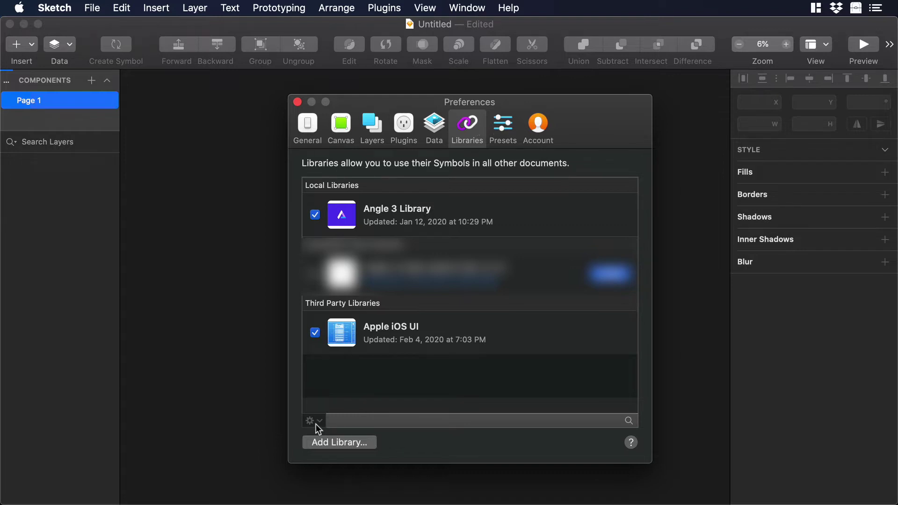
pyautogui.click(330, 442)
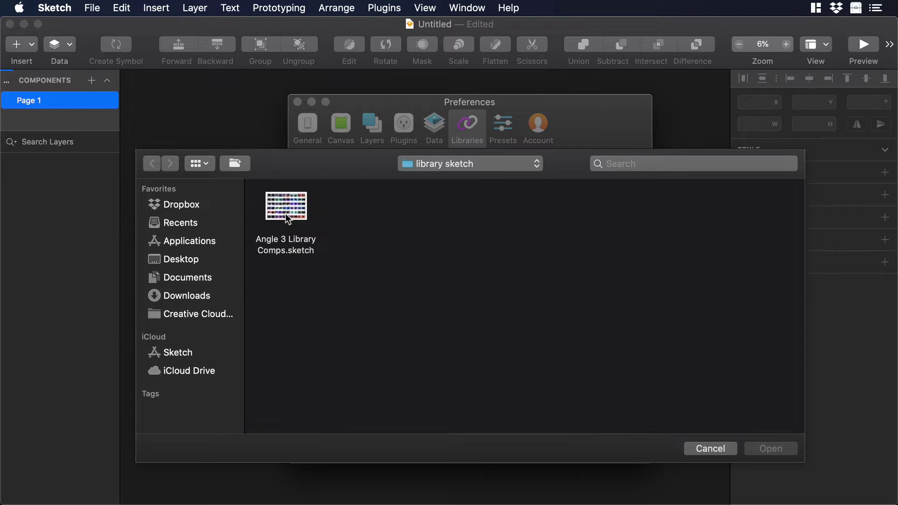
pyautogui.click(287, 218)
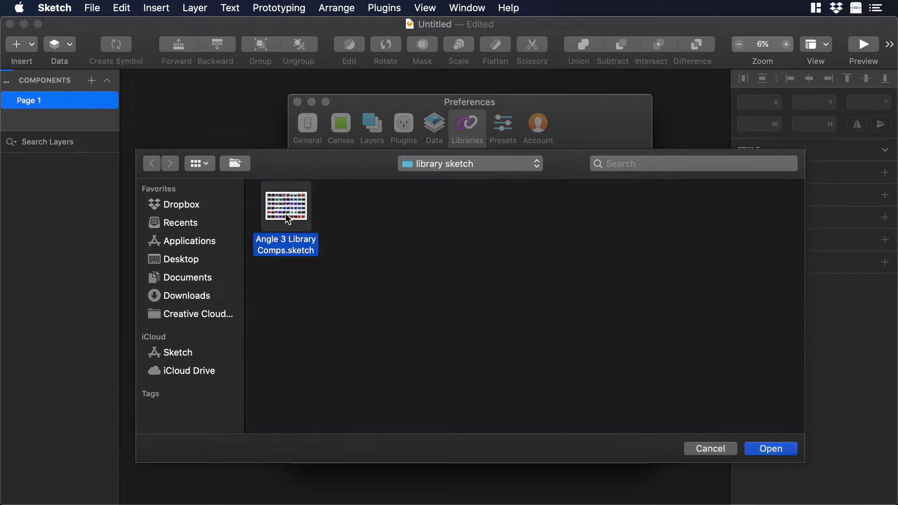
pyautogui.click(773, 448)
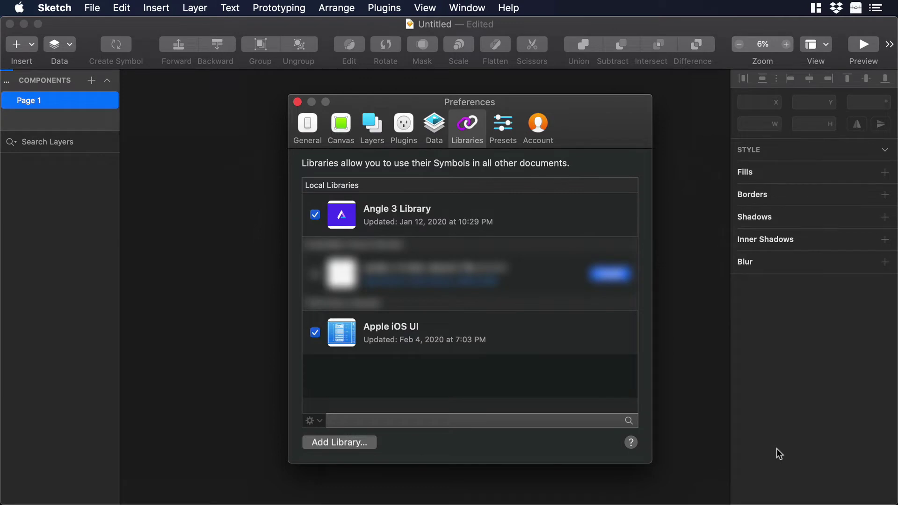
pyautogui.click(297, 102)
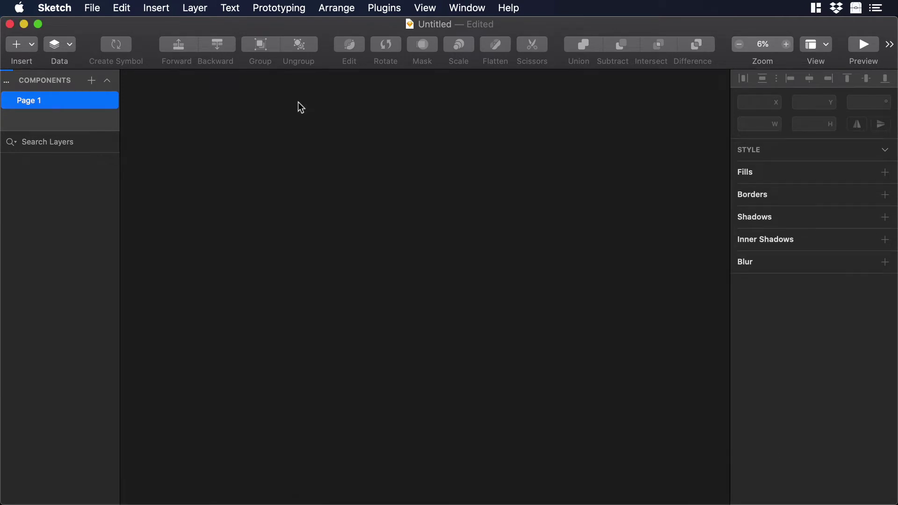
# - Insert the Comps/Comp 12 symbol from Angle 3 Library Comps onto the canvas, then deselect it
pyautogui.click(36, 49)
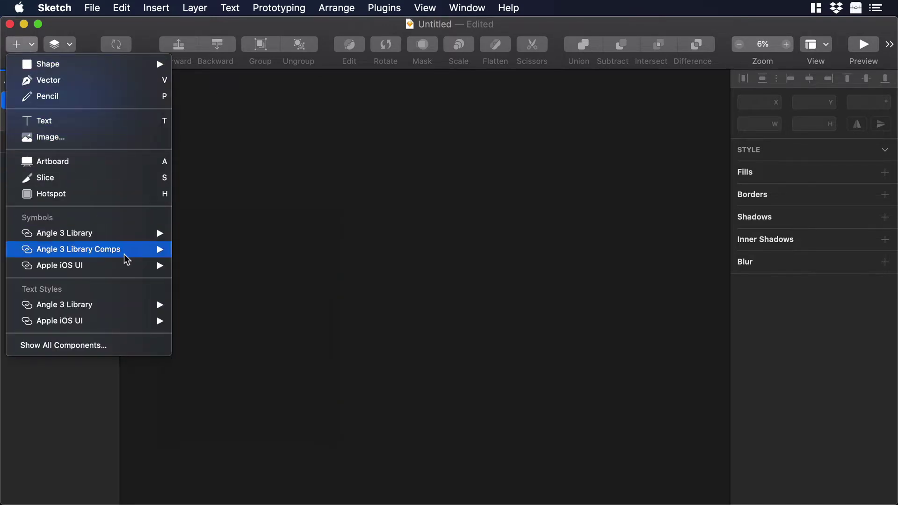
pyautogui.moveTo(124, 255)
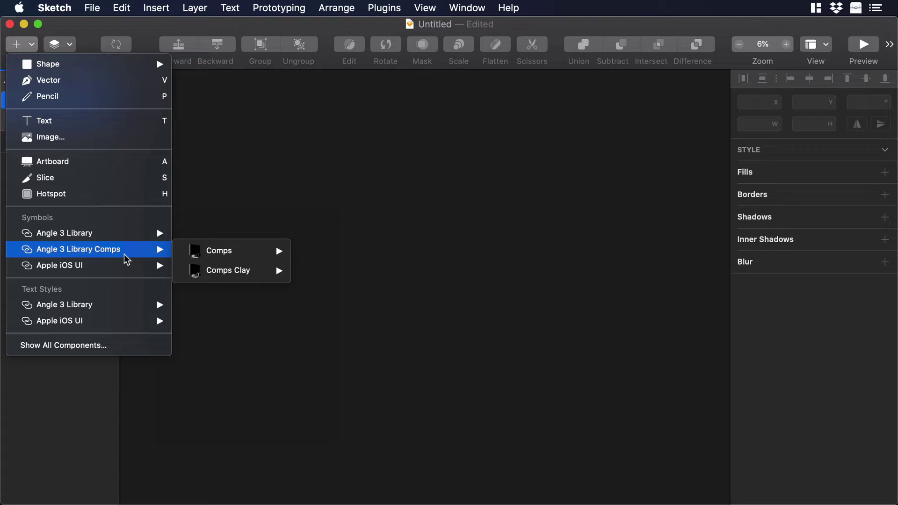
pyautogui.moveTo(220, 251)
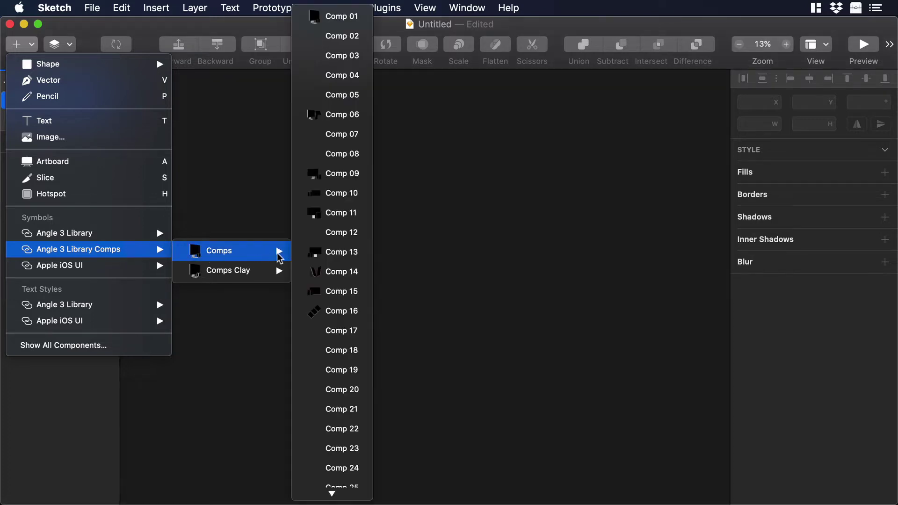
pyautogui.click(338, 232)
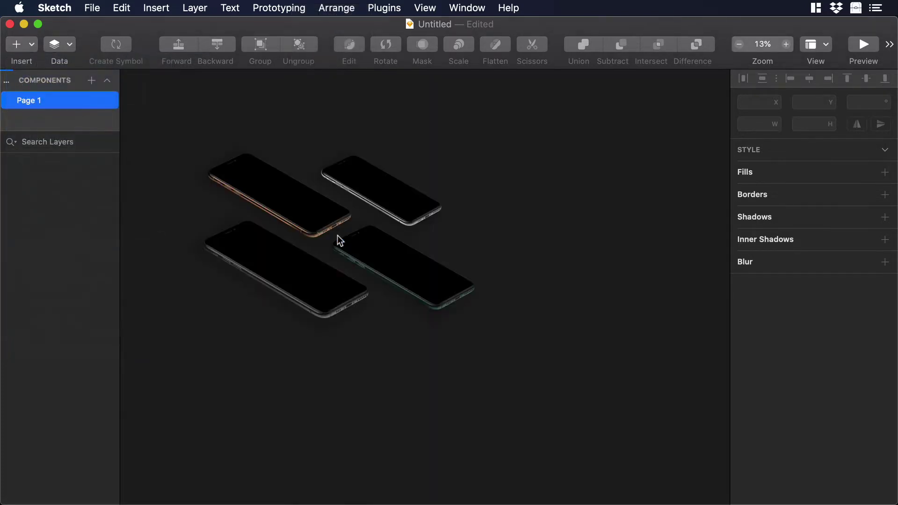
pyautogui.click(325, 269)
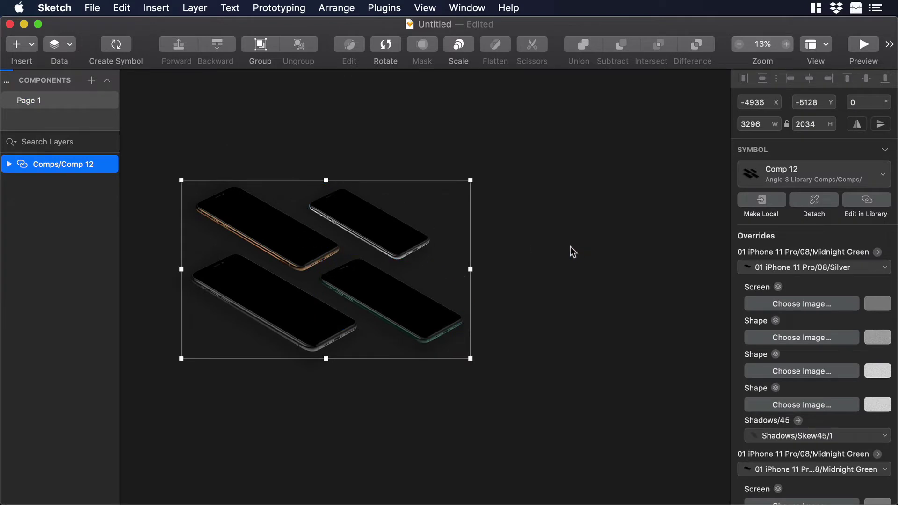
pyautogui.click(524, 237)
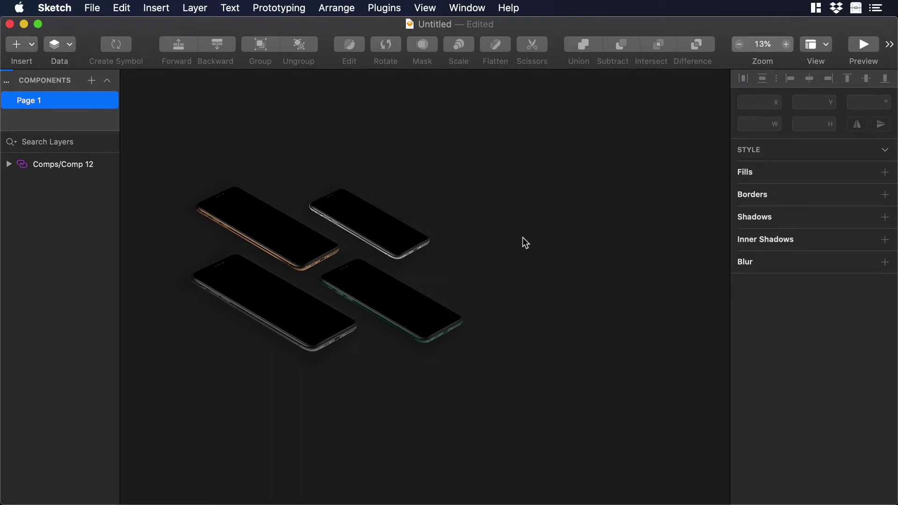
# - Create a 375×812 iPhone 11 Pro artboard beside Comp 12 and duplicate it into four
pyautogui.press('a')
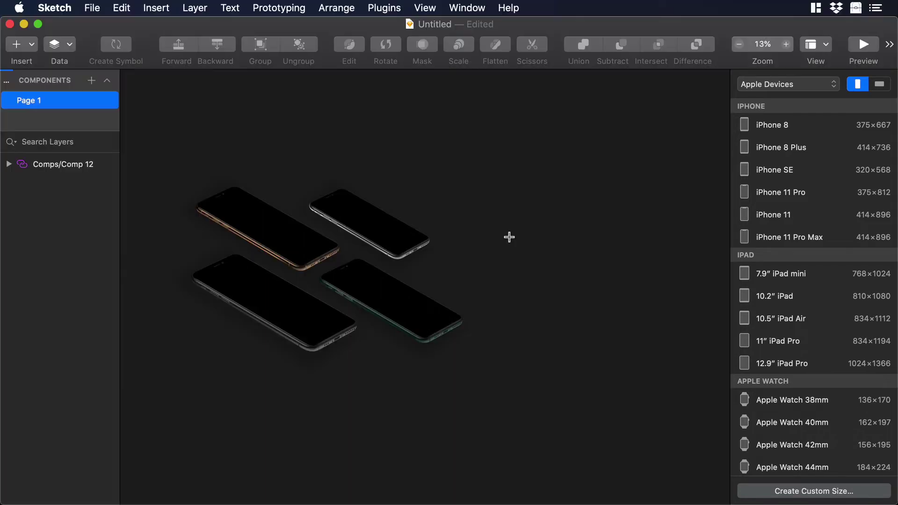
pyautogui.click(780, 192)
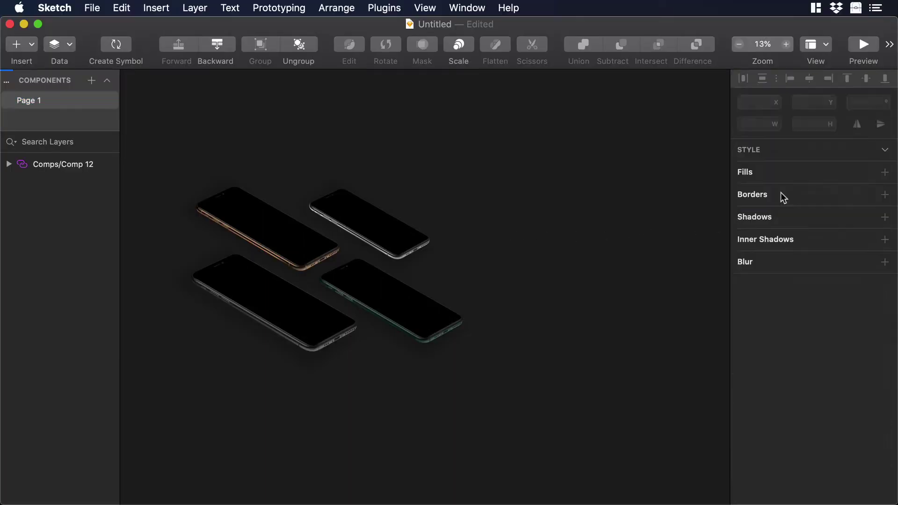
pyautogui.moveTo(431, 253); pyautogui.dragTo(624, 176)
pyautogui.press('super+d')
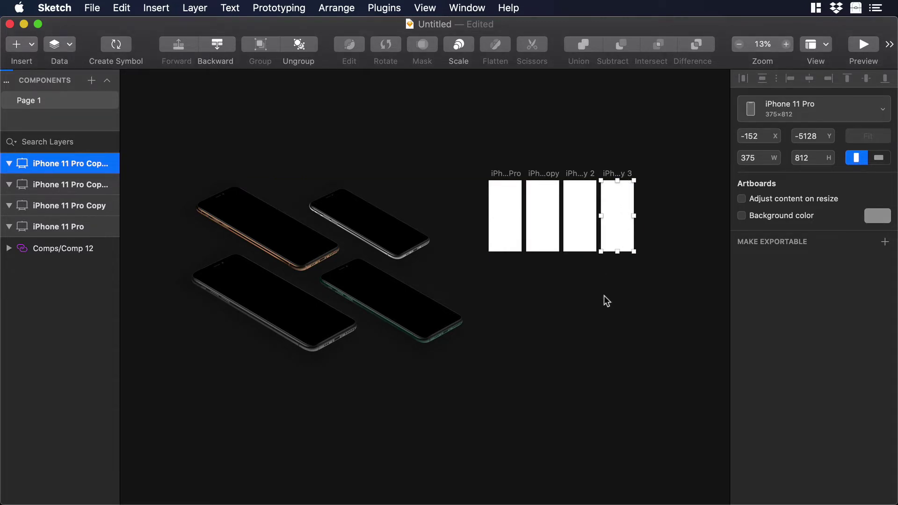
# - Drag 1.png through 4.png from the Downloads folder onto the Sketch canvas
pyautogui.press('super+Tab')
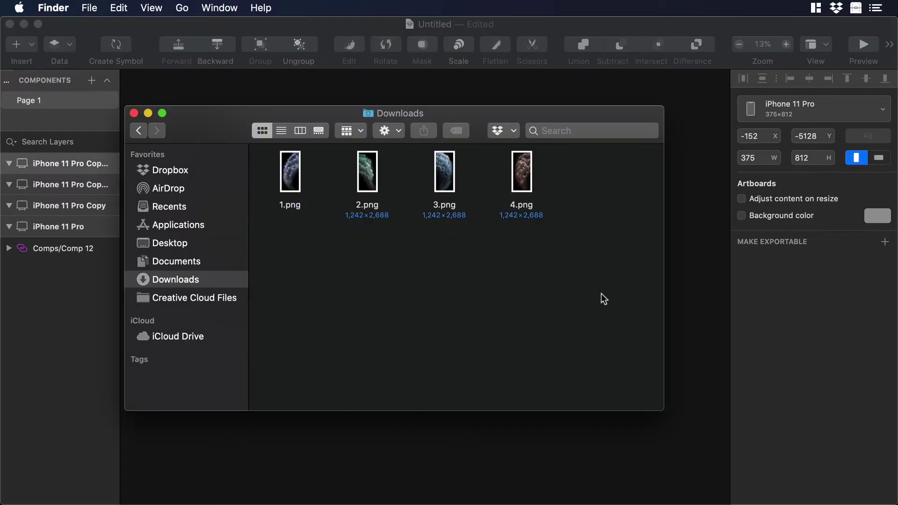
pyautogui.moveTo(541, 240); pyautogui.dragTo(289, 171)
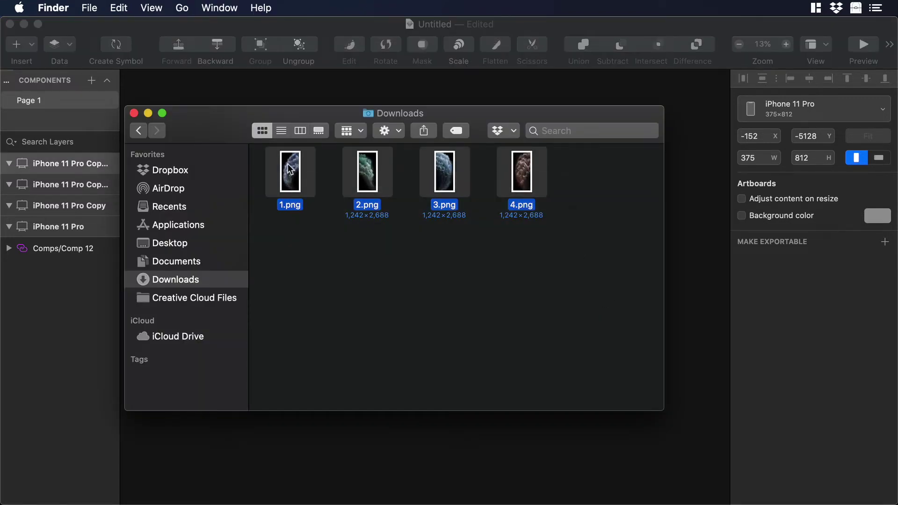
pyautogui.moveTo(290, 169)
pyautogui.mouseDown()
pyautogui.moveTo(511, 411)
pyautogui.moveTo(568, 443)
pyautogui.mouseUp()
# - Move the four wallpaper images beside the artboards and scale them to 375×812
pyautogui.click(568, 442)
pyautogui.moveTo(561, 391); pyautogui.dragTo(533, 315)
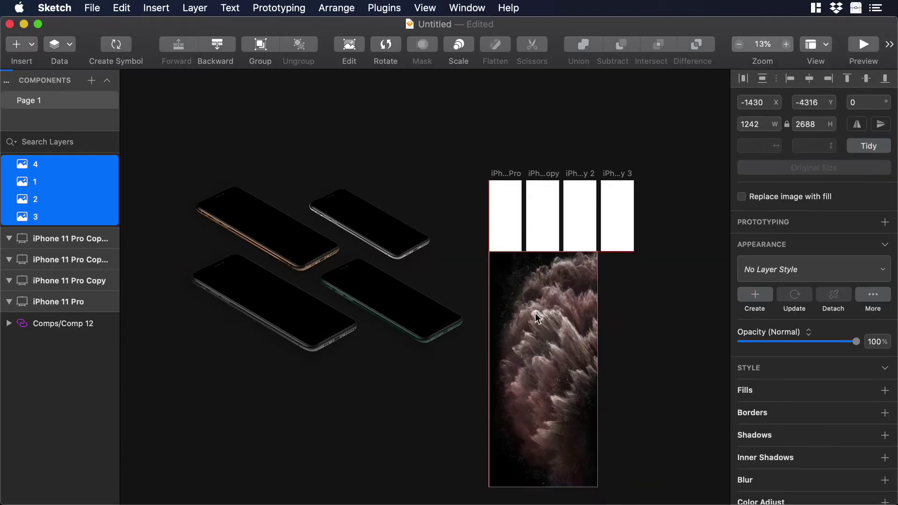
pyautogui.moveTo(598, 489)
pyautogui.mouseDown()
pyautogui.moveTo(524, 361)
pyautogui.moveTo(522, 324)
pyautogui.mouseUp()
pyautogui.click(569, 357)
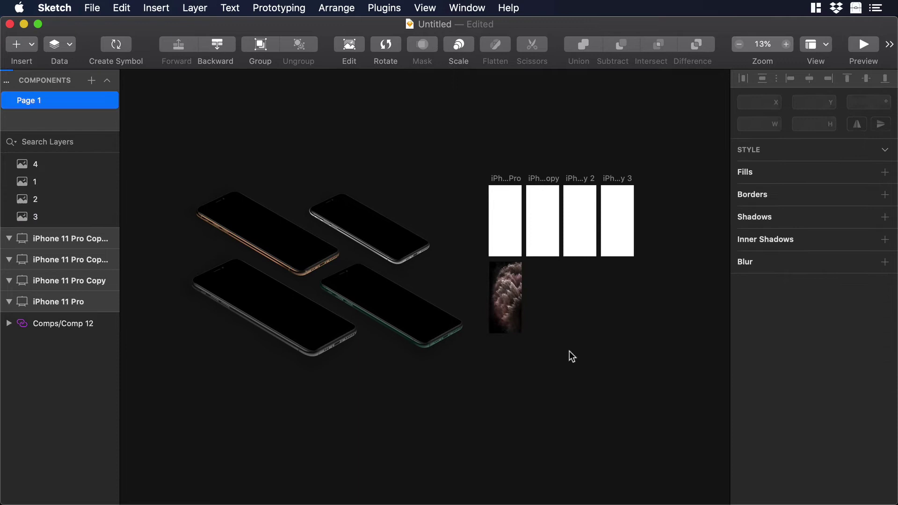
# - Place images 4, 2 and 3 into their iPhone 11 Pro artboards, one per screen
pyautogui.click(505, 287)
pyautogui.moveTo(505, 287); pyautogui.dragTo(542, 220)
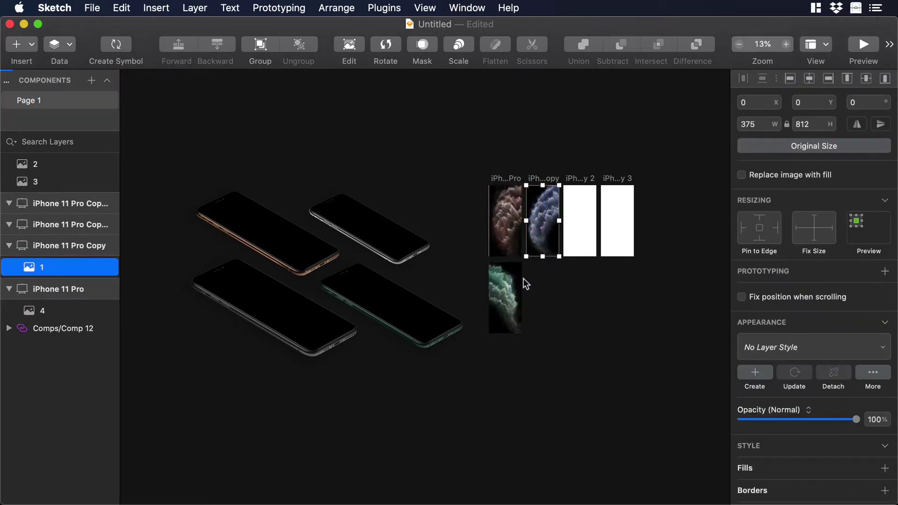
pyautogui.moveTo(523, 279); pyautogui.dragTo(585, 215)
pyautogui.click(510, 285)
pyautogui.moveTo(510, 285); pyautogui.dragTo(617, 220)
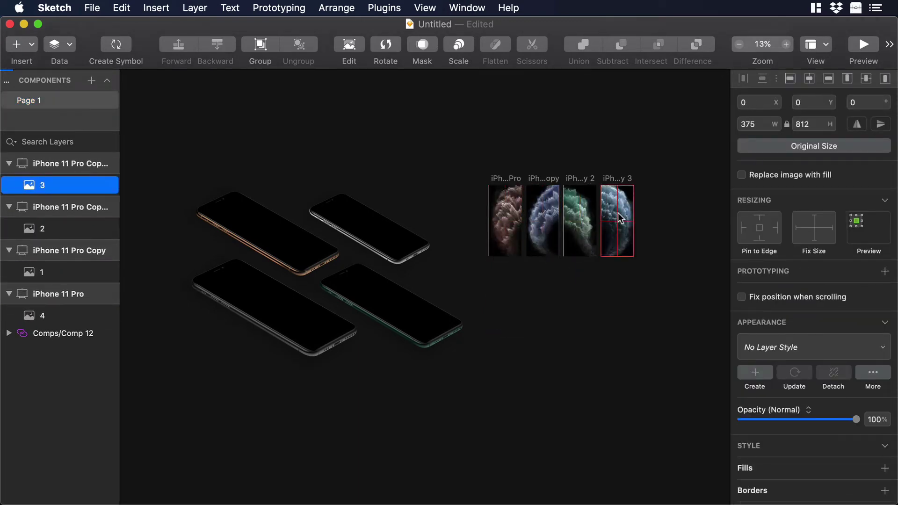
pyautogui.click(69, 295)
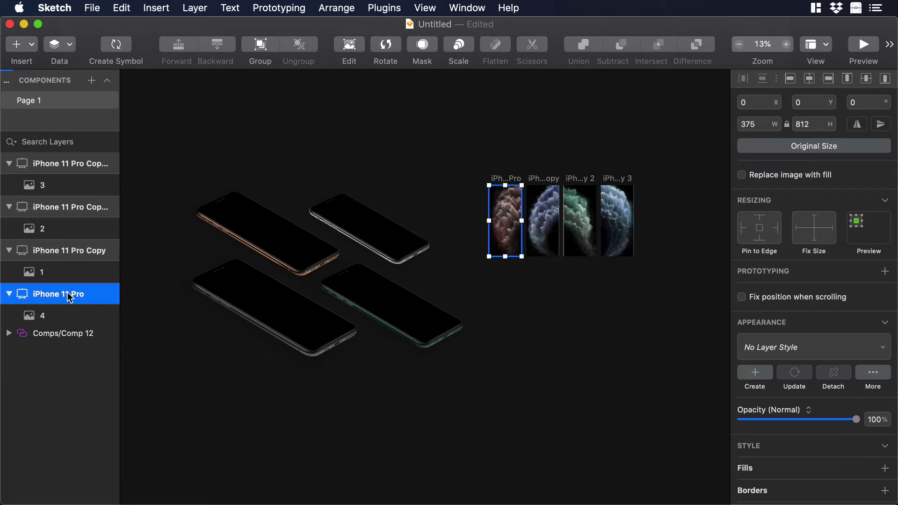
# - Rename the first two artboards to 'screen 1' and 'screen 2'
pyautogui.doubleClick(69, 294)
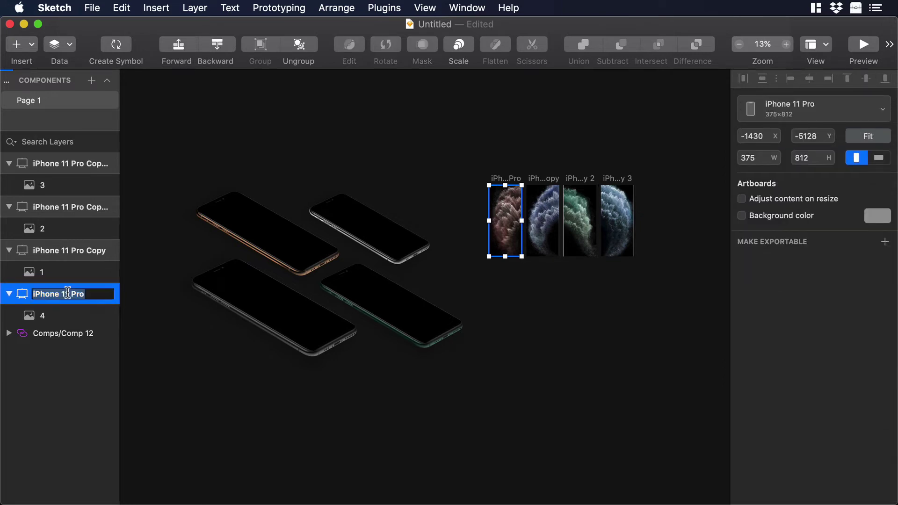
pyautogui.write('screen 1')
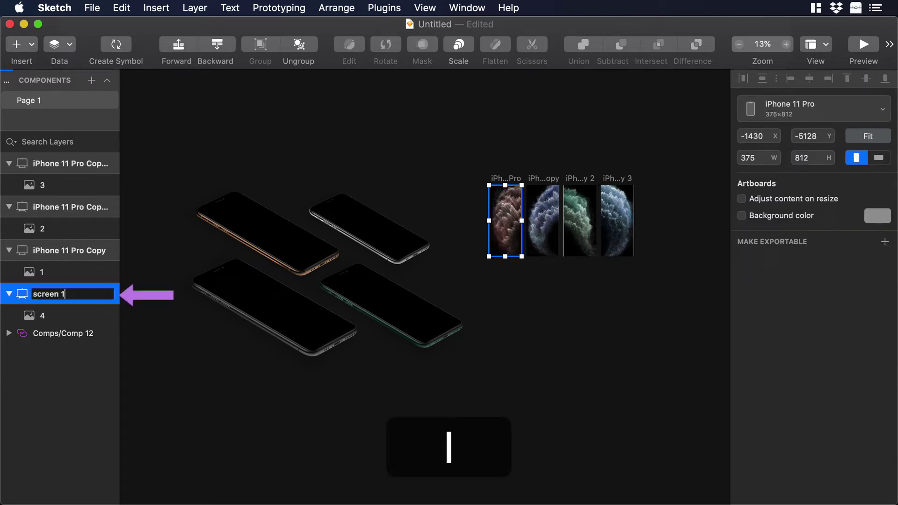
pyautogui.press('Return')
pyautogui.doubleClick(65, 250)
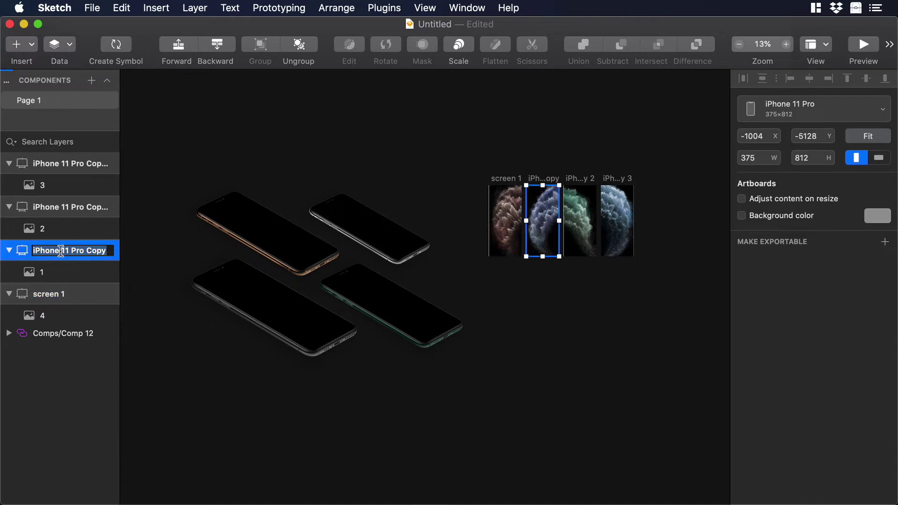
pyautogui.write('screen 2')
pyautogui.press('Return')
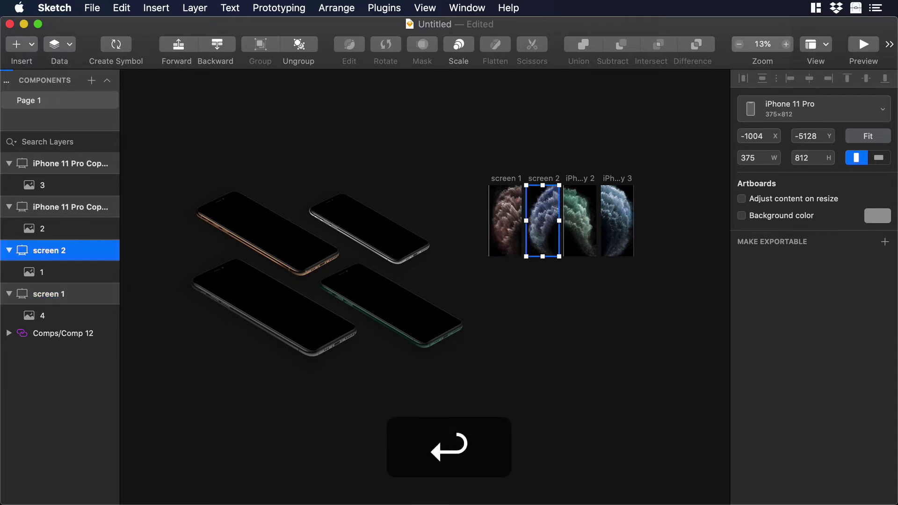
# - Rename the remaining artboards to 'screen 3' and 'screen4'
pyautogui.doubleClick(75, 206)
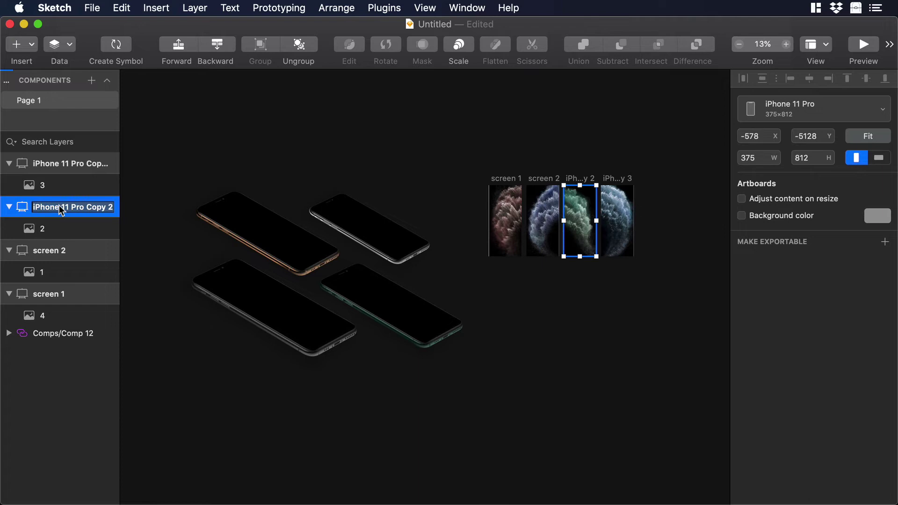
pyautogui.write('screen 3')
pyautogui.press('Return')
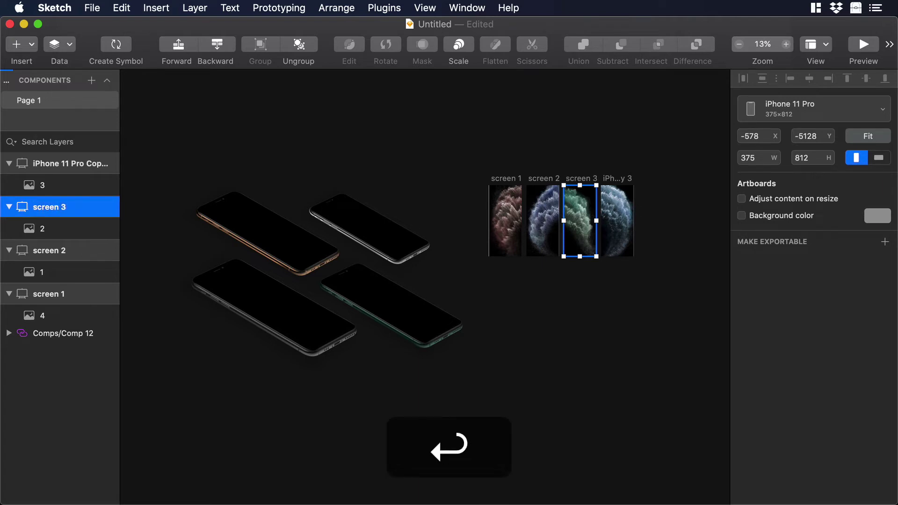
pyautogui.click(50, 164)
pyautogui.doubleClick(51, 164)
pyautogui.write('screen4')
pyautogui.press('Return')
pyautogui.click(309, 253)
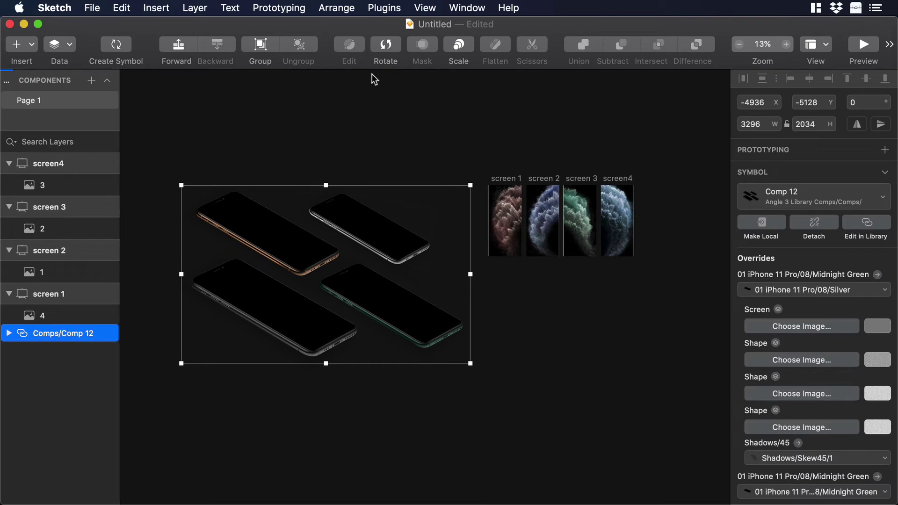
# - Run Angle Apply Mockup on Comp 12, assigning screen 2, screen 3 and screen4 to phones two–four
pyautogui.click(391, 7)
pyautogui.moveTo(405, 41)
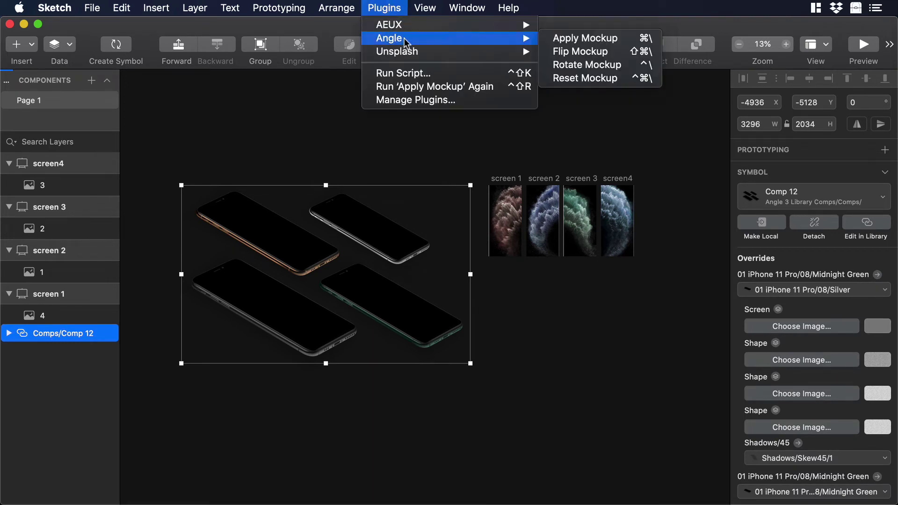
pyautogui.click(574, 41)
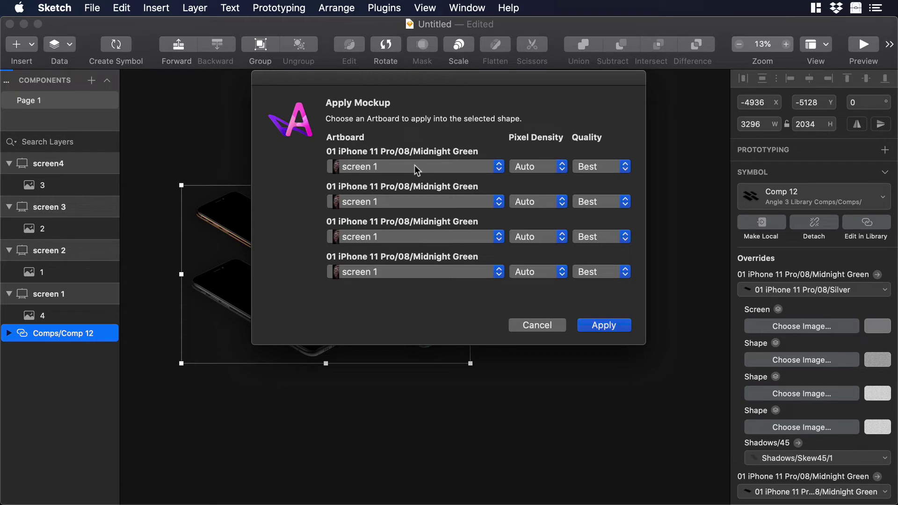
pyautogui.click(405, 200)
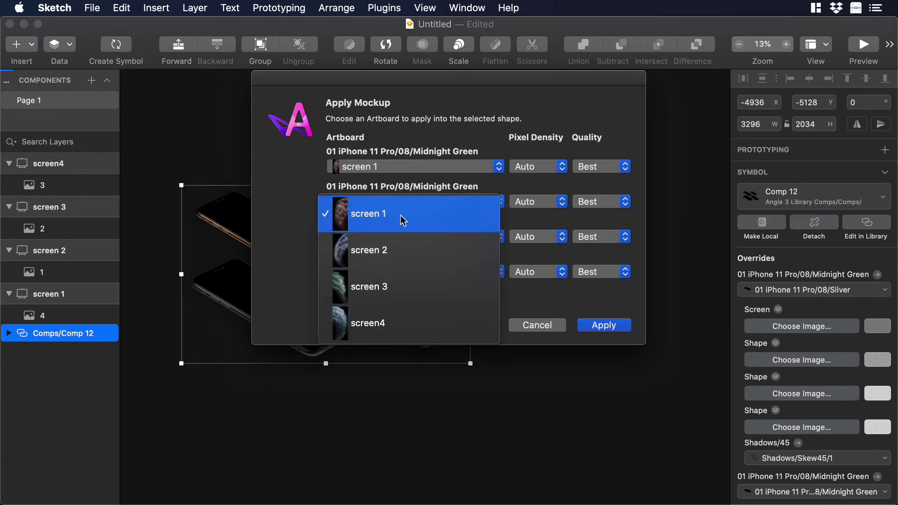
pyautogui.click(392, 248)
pyautogui.click(387, 237)
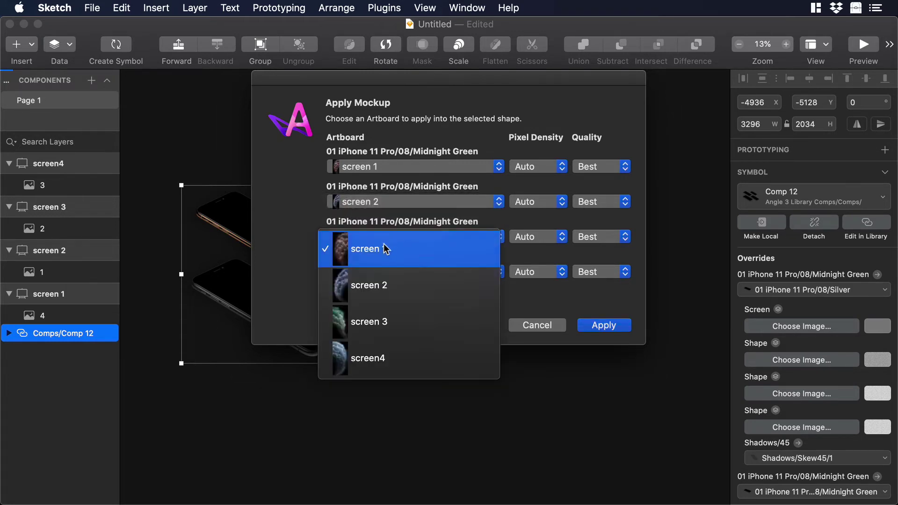
pyautogui.click(395, 322)
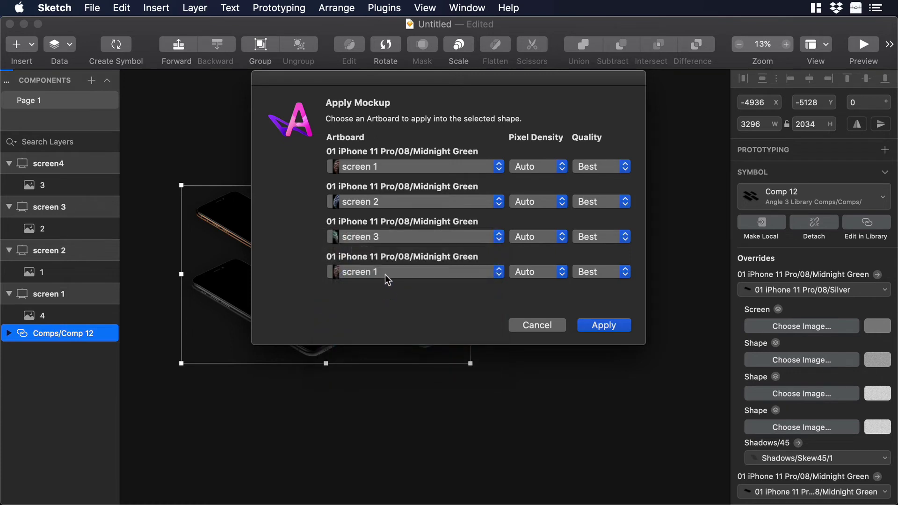
pyautogui.click(383, 271)
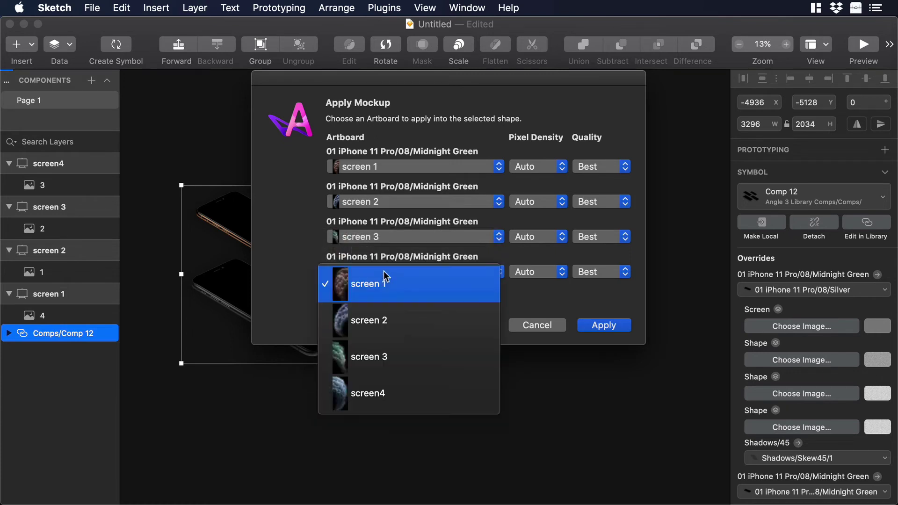
pyautogui.click(411, 392)
pyautogui.click(603, 325)
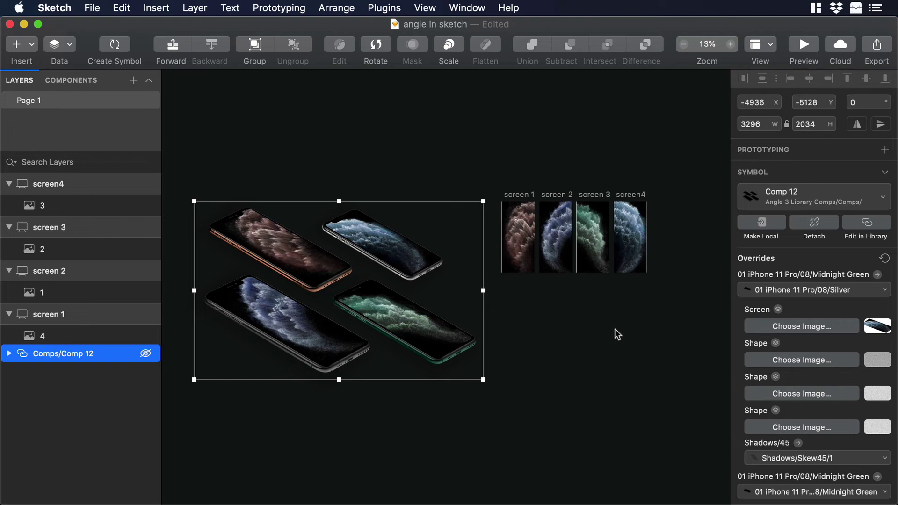
# - Customize Sketch's toolbar to include the Symbols item
pyautogui.rightClick(141, 43)
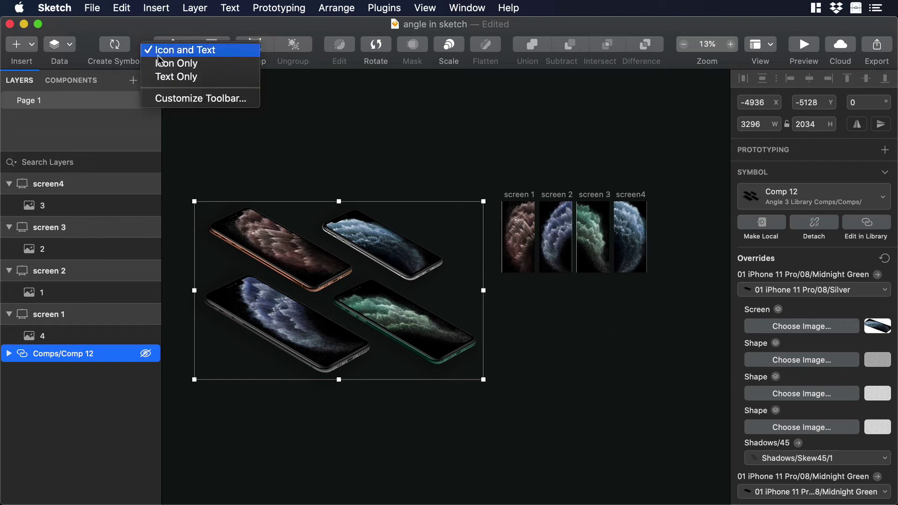
pyautogui.click(179, 98)
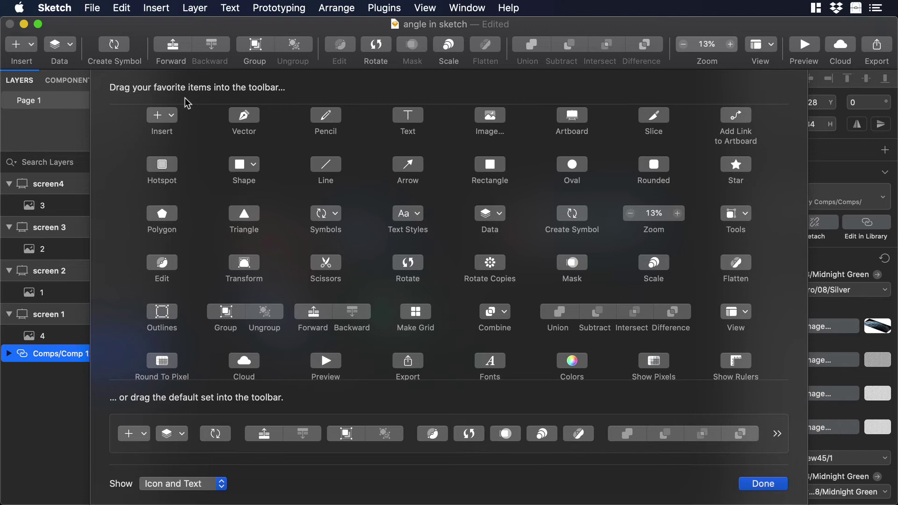
pyautogui.moveTo(323, 216); pyautogui.dragTo(169, 49)
pyautogui.press('Return')
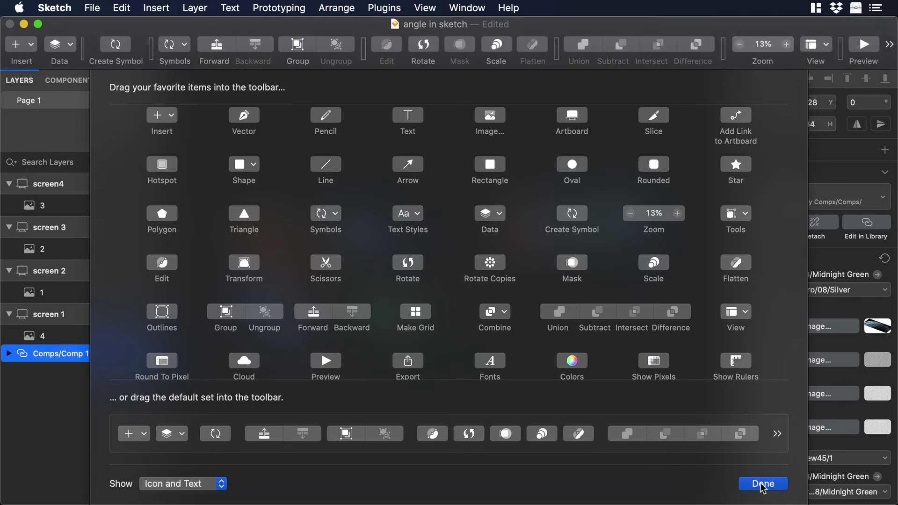
pyautogui.hscroll(10, 585, 348)
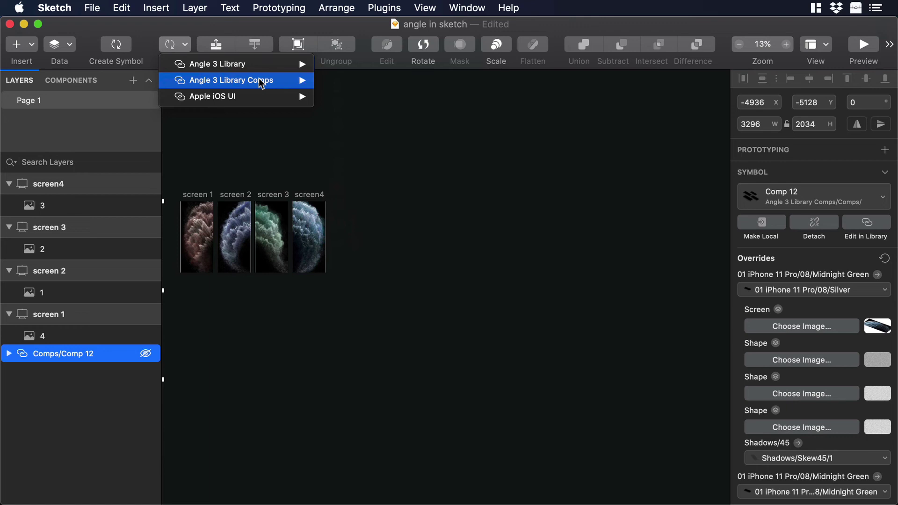
# - Insert Comps/Comp 24 from Angle 3 Library Comps and place it on the canvas
pyautogui.moveTo(261, 83)
pyautogui.moveTo(393, 83)
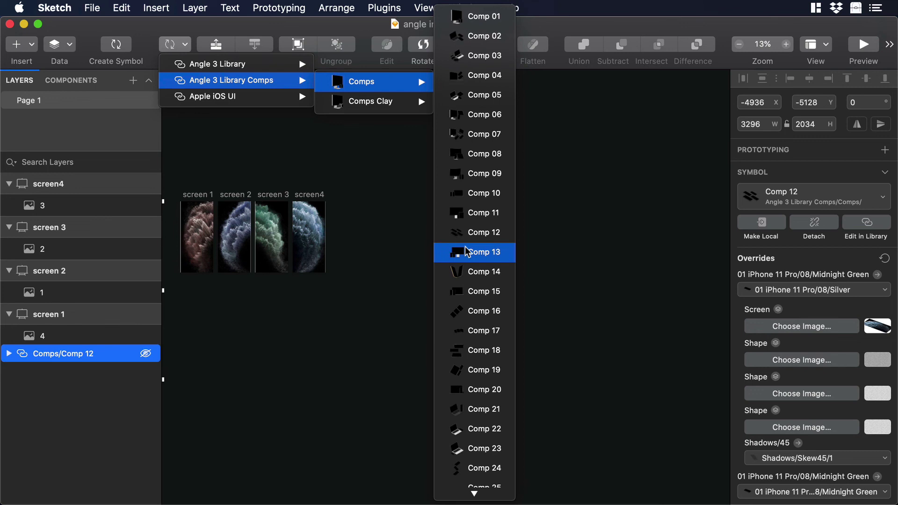
pyautogui.scroll(-5, 465, 252)
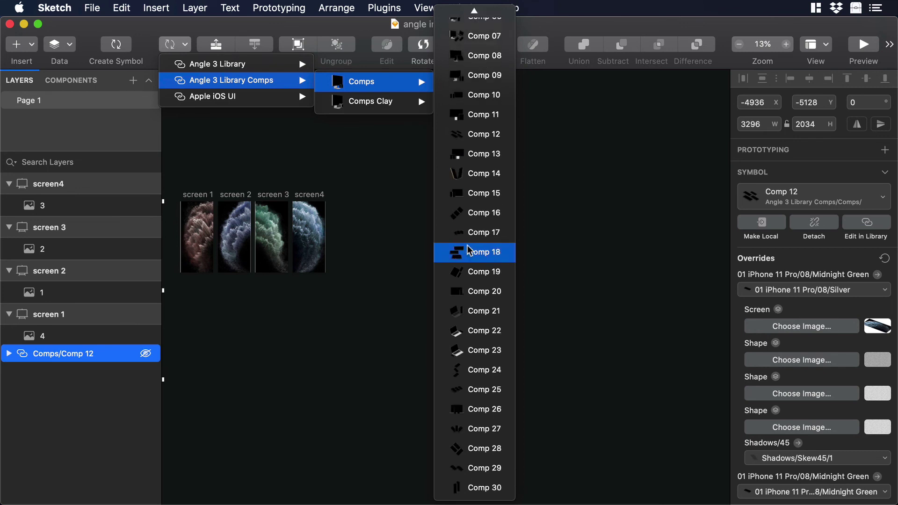
pyautogui.click(499, 371)
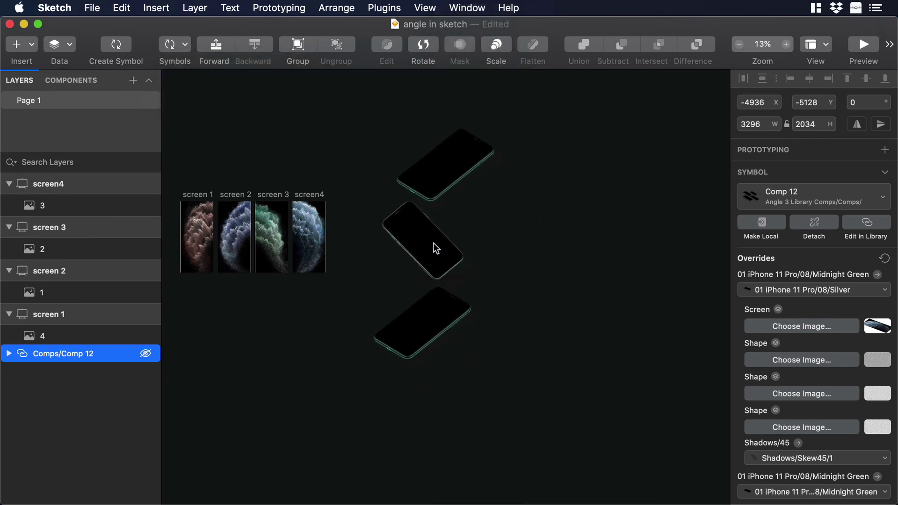
pyautogui.click(433, 243)
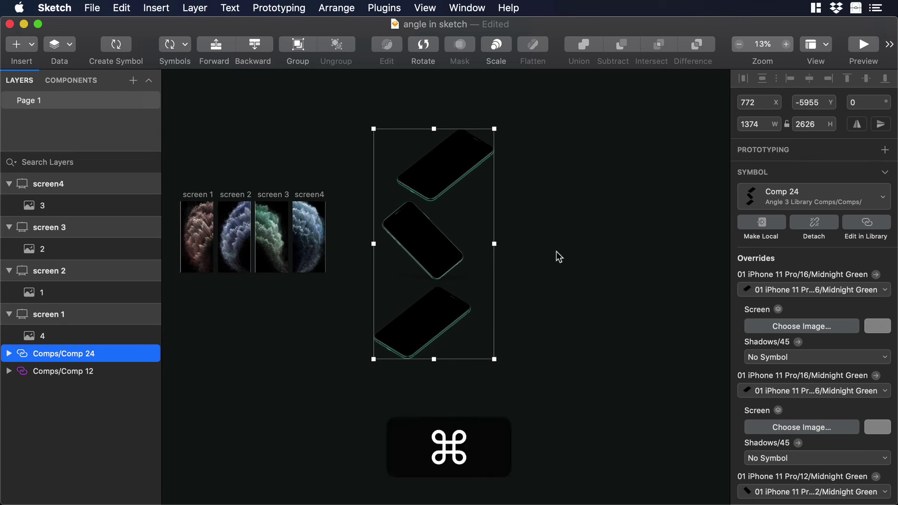
# - Apply the 'screen 3' artboard to the first, second and third iPhones in Comp 24
pyautogui.press('super+backslash')
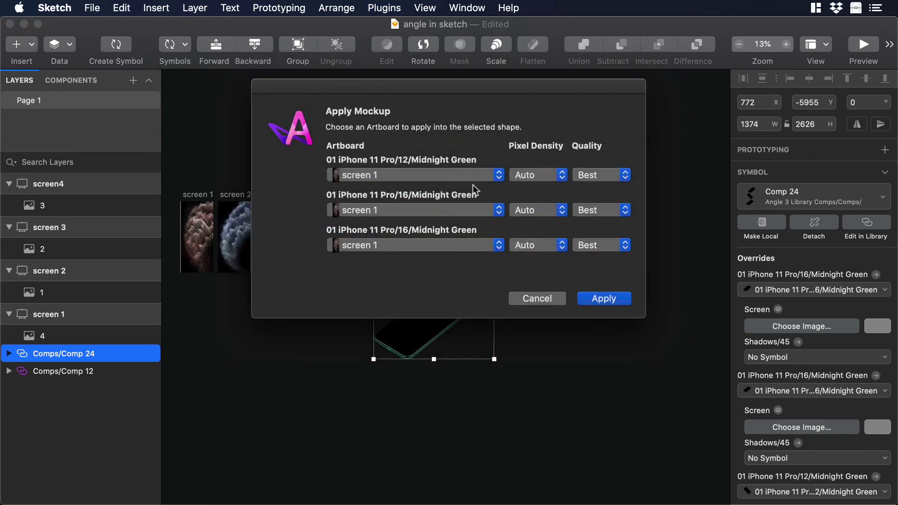
pyautogui.click(463, 174)
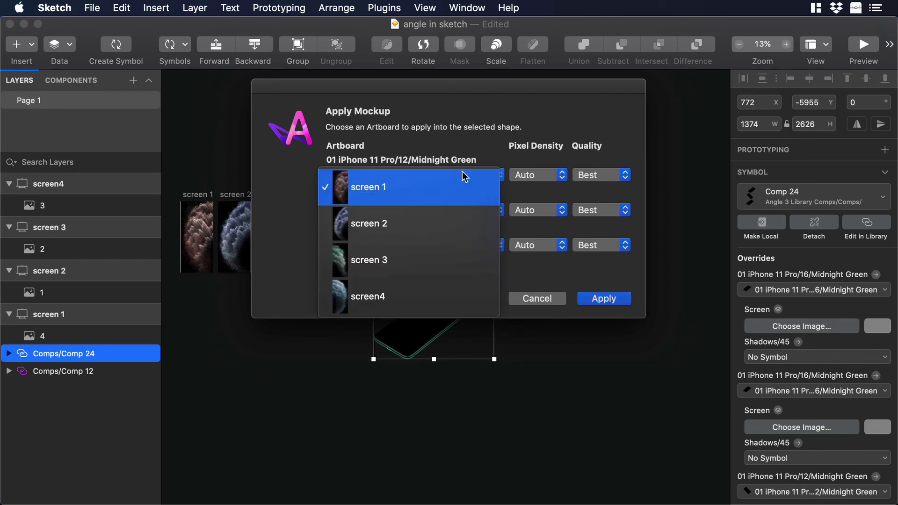
pyautogui.click(397, 273)
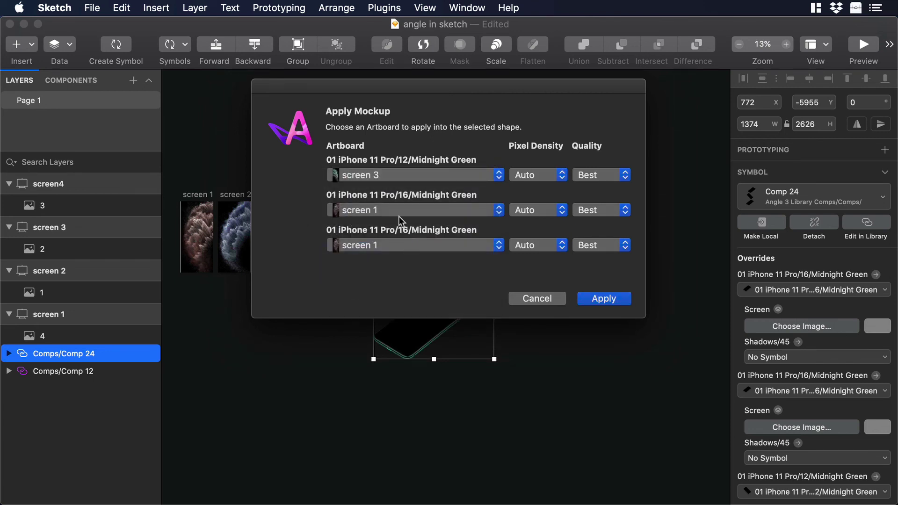
pyautogui.click(399, 215)
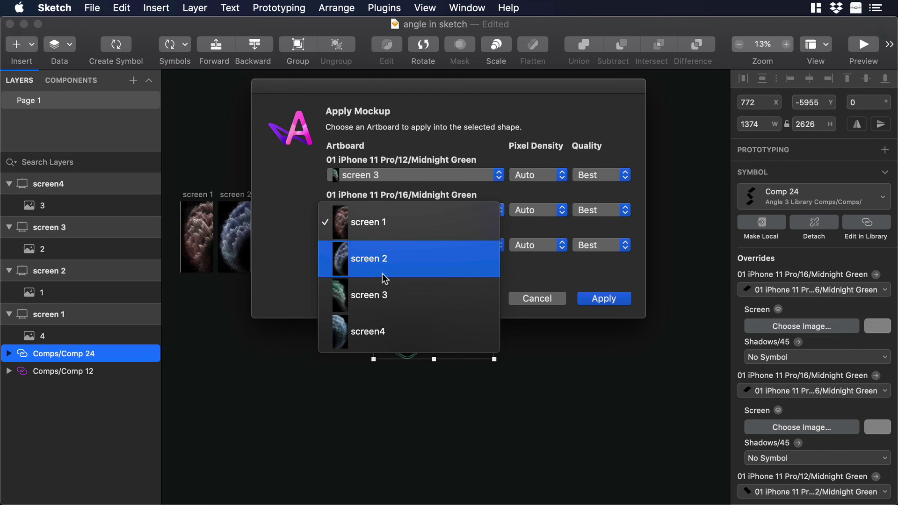
pyautogui.click(380, 286)
pyautogui.click(384, 248)
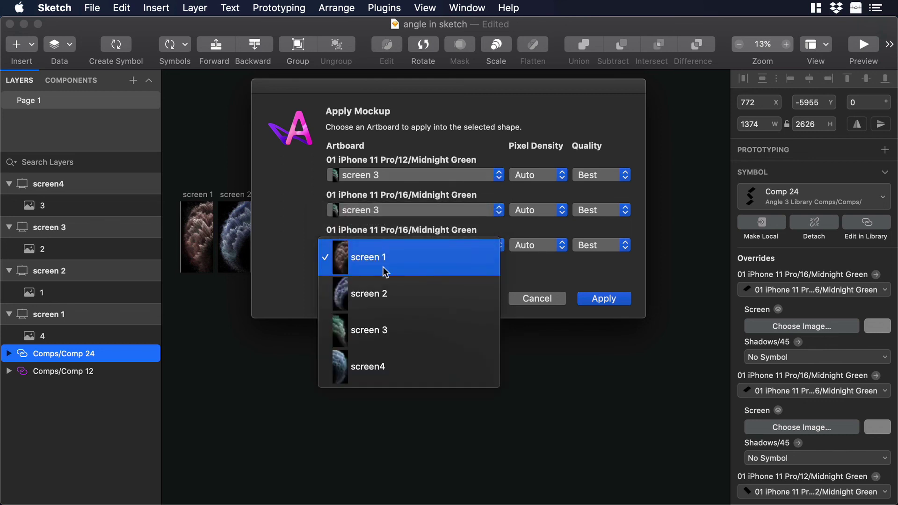
pyautogui.click(381, 330)
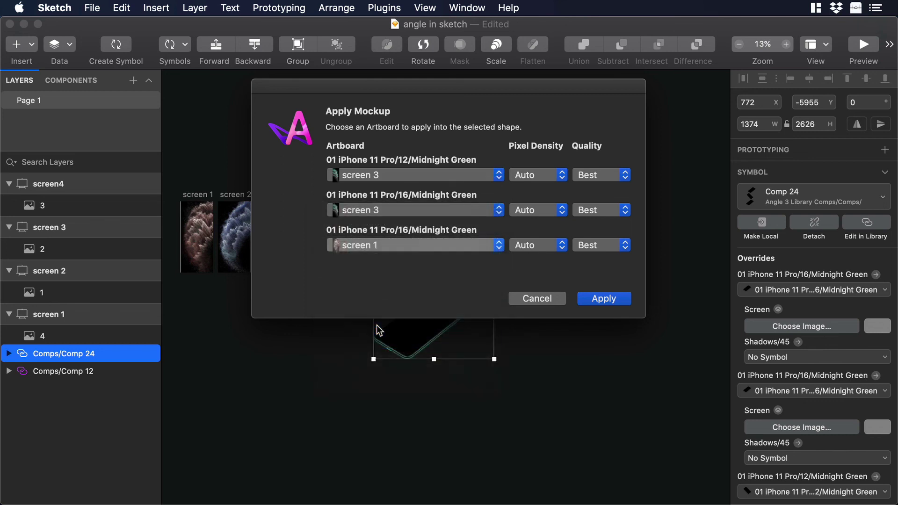
pyautogui.click(602, 299)
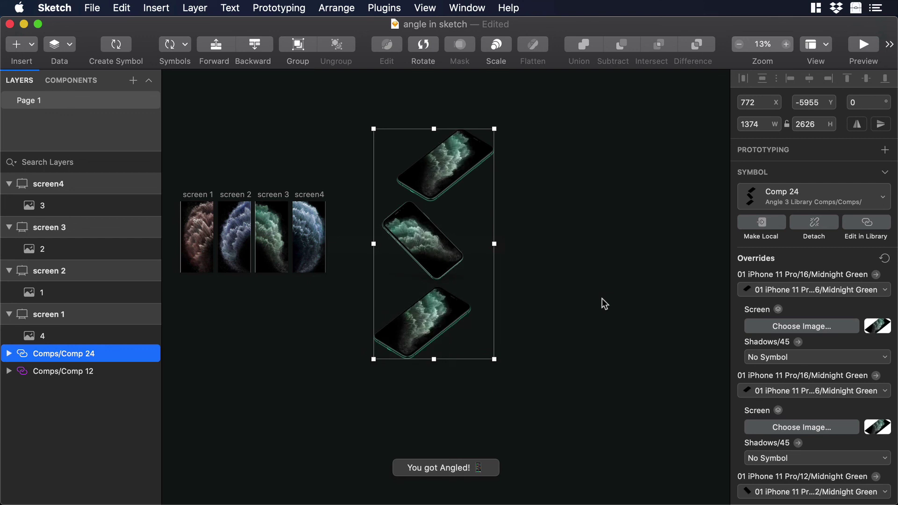